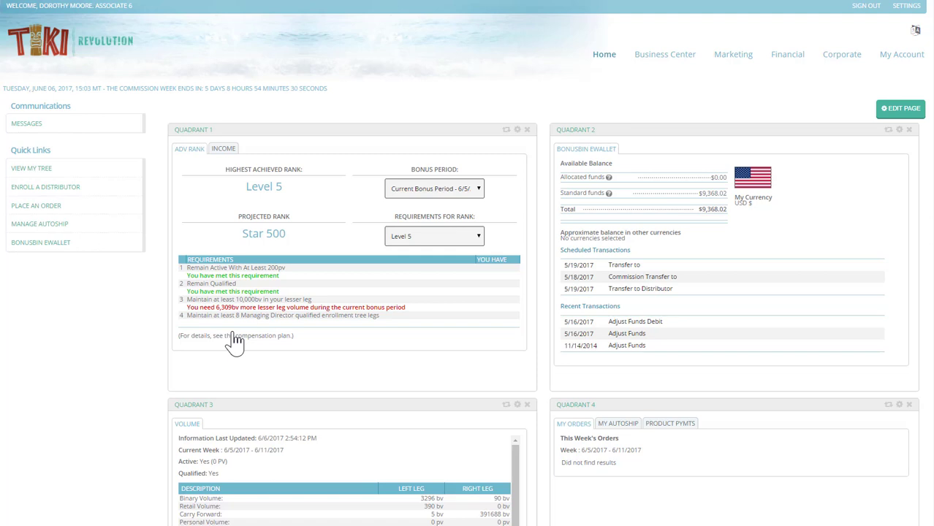
- Open BonusBin eWallet from Quick Links to see the $9,368.02 balance
left_click(33, 248)
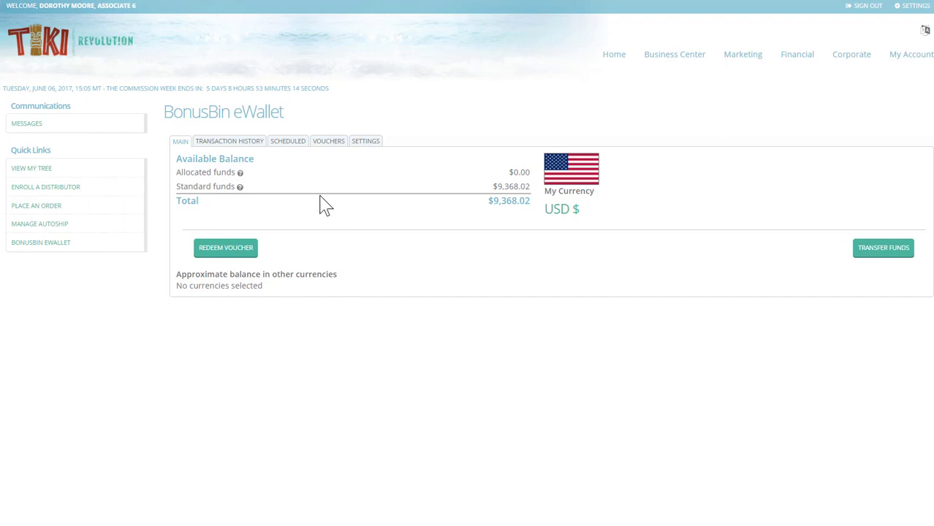
- On the Scheduled tab, begin a one-time transfer of BonusBin funds paid by Check
left_click(285, 146)
left_click(217, 193)
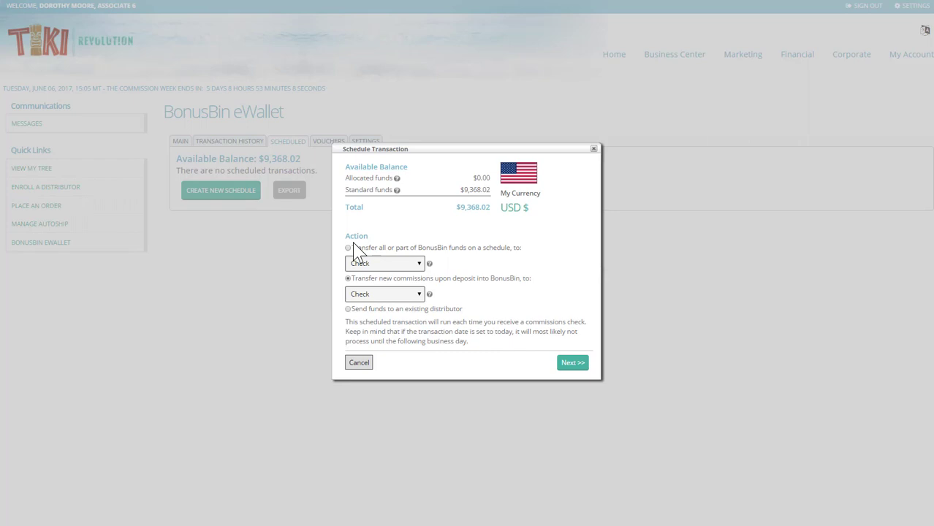
left_click(349, 247)
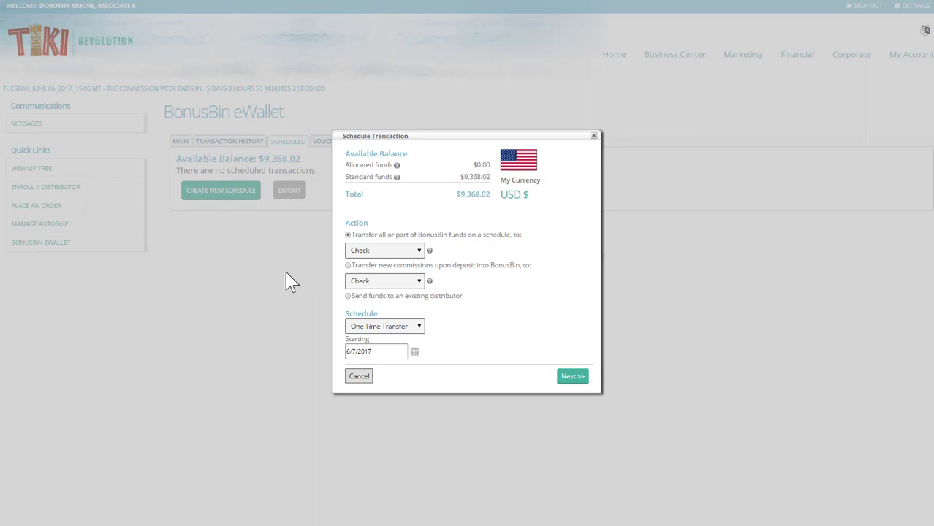
left_click(419, 252)
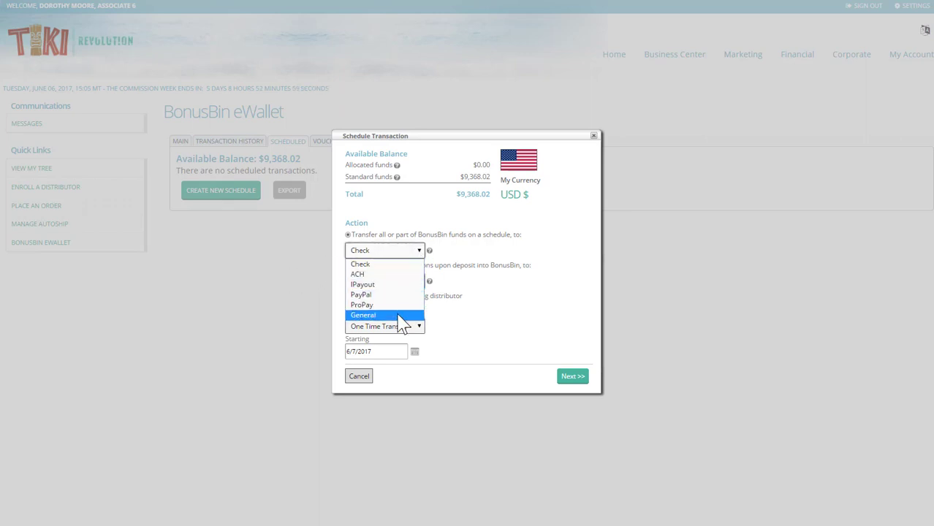
left_click(364, 264)
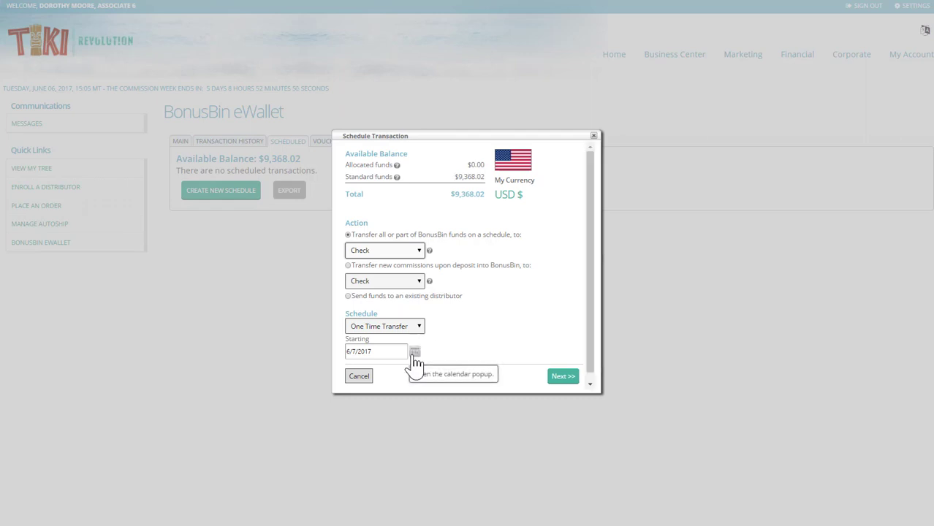
- Set the transfer amount to Percent, 100
left_click(563, 379)
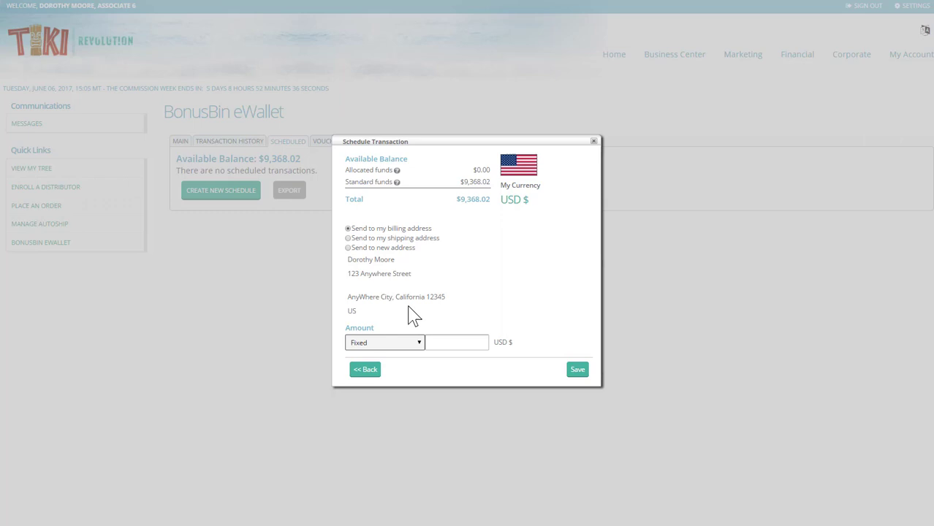
left_click(418, 349)
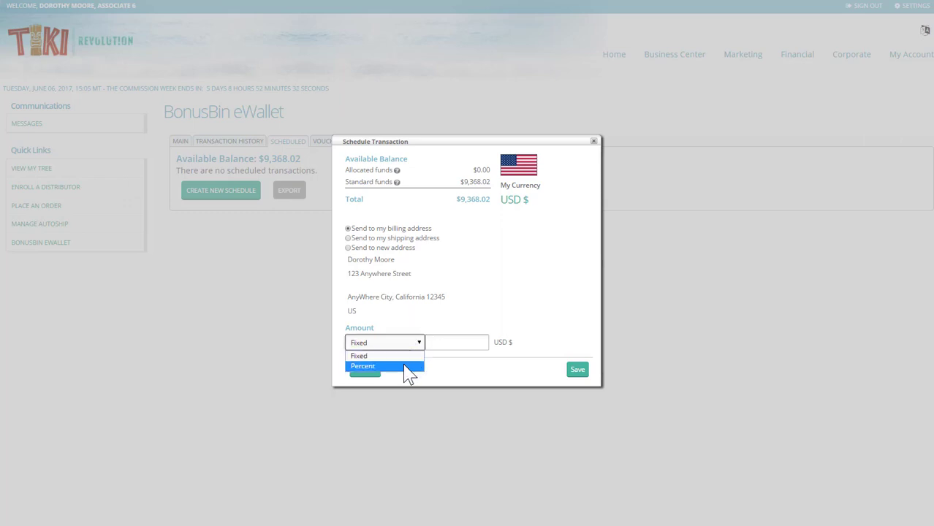
left_click(403, 365)
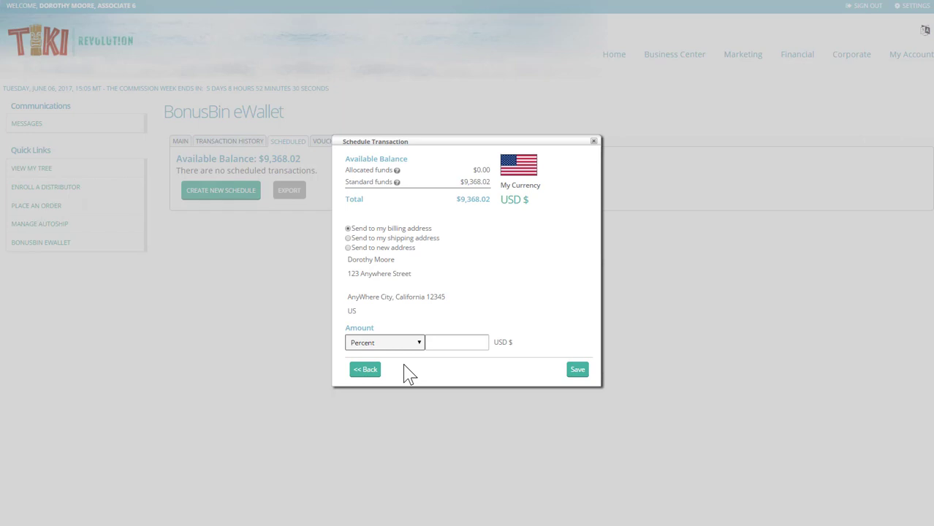
left_click(434, 342)
type("100")
left_click(418, 385)
- Try saving a Fixed amount of $9,368.02, which exceeds the transfer limits
left_click_drag(457, 200, 493, 204)
left_click(527, 302)
left_click(366, 341)
left_click(376, 367)
double_click(457, 342)
left_click_drag(456, 341, 442, 340)
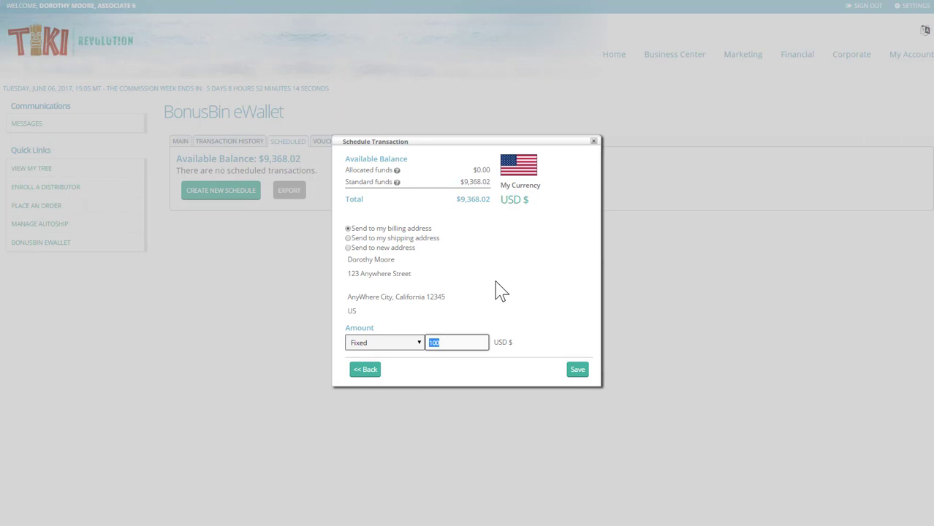
type("9368.02")
key("Tab")
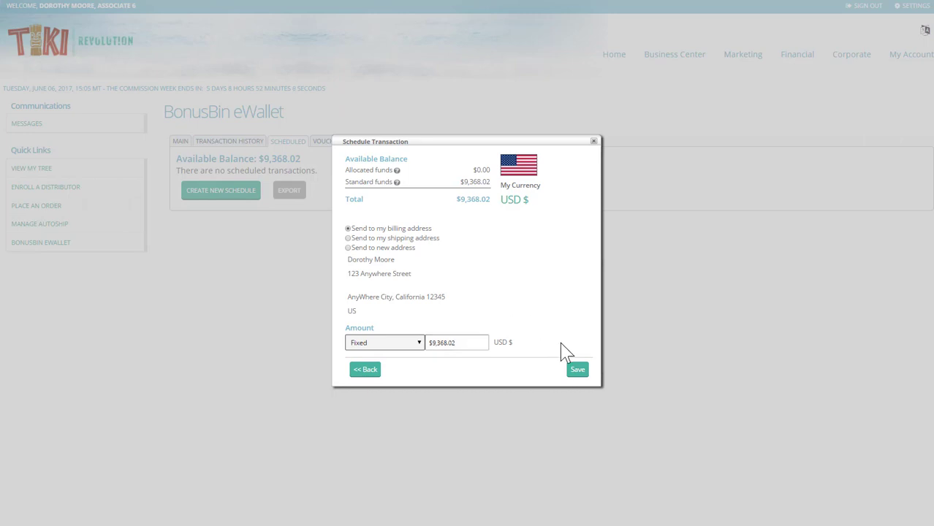
left_click(577, 374)
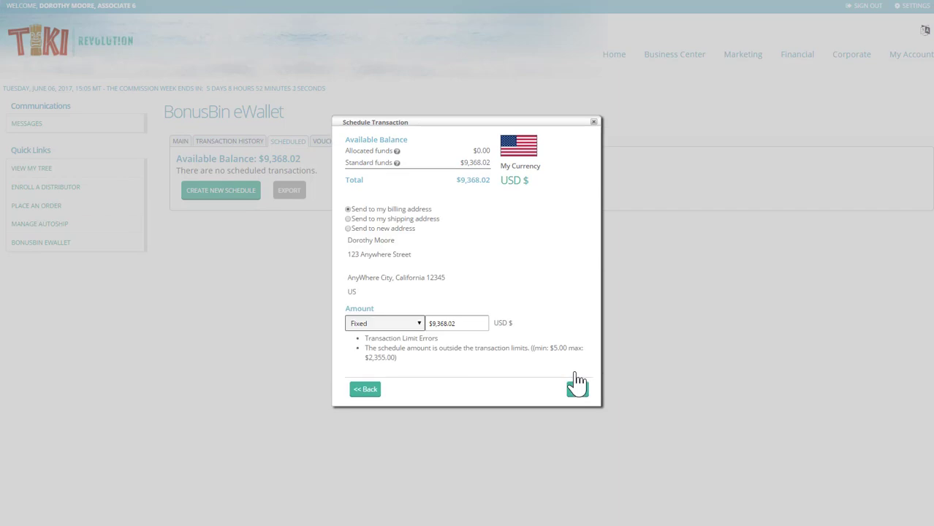
- Switch the amount back to 100 percent and save it as schedule 21
left_click(418, 323)
left_click(391, 346)
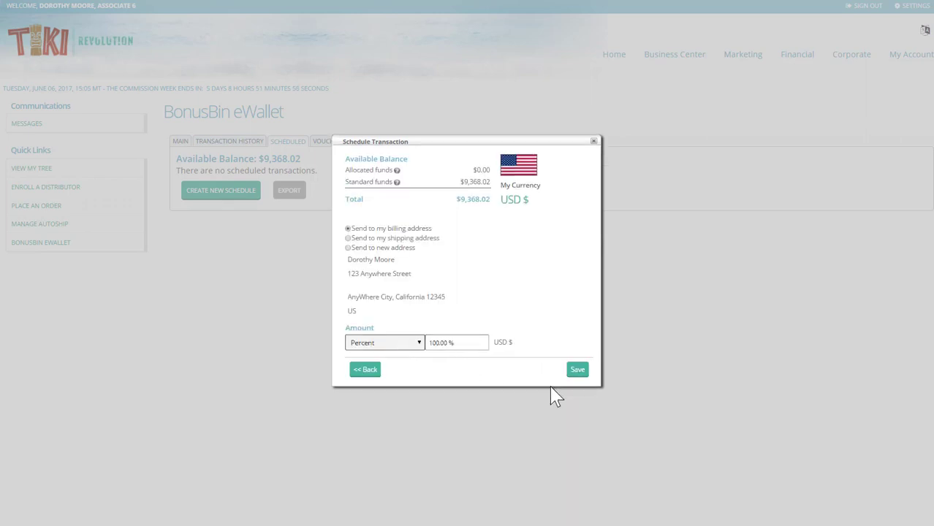
left_click(577, 372)
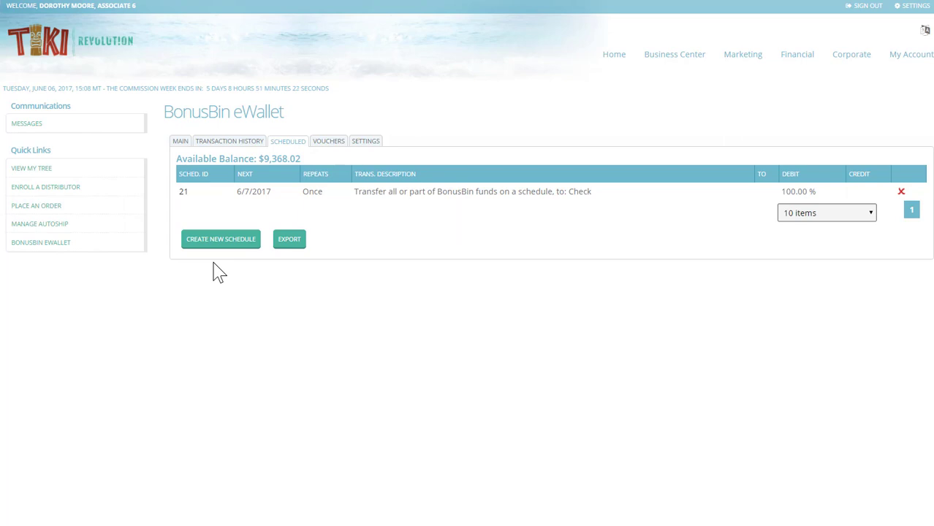
- Create another schedule sending new commissions via ACH
left_click(201, 243)
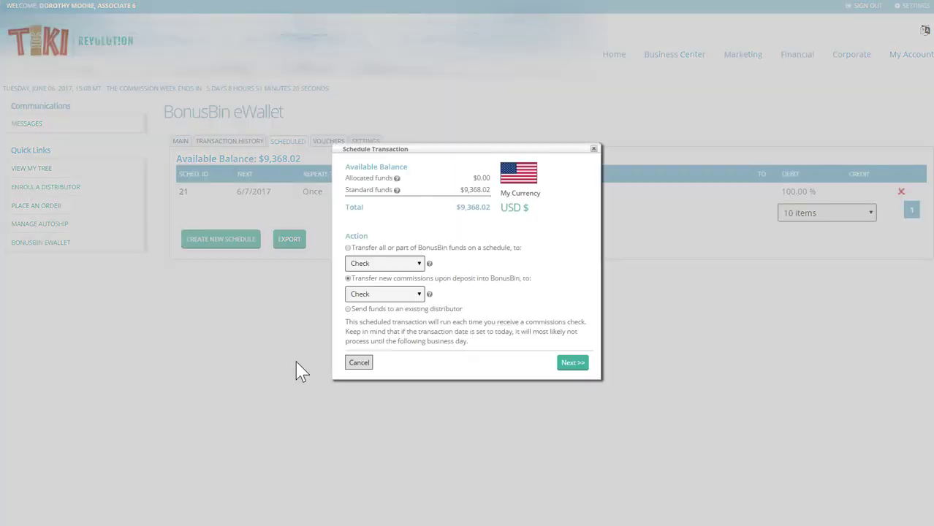
left_click(361, 297)
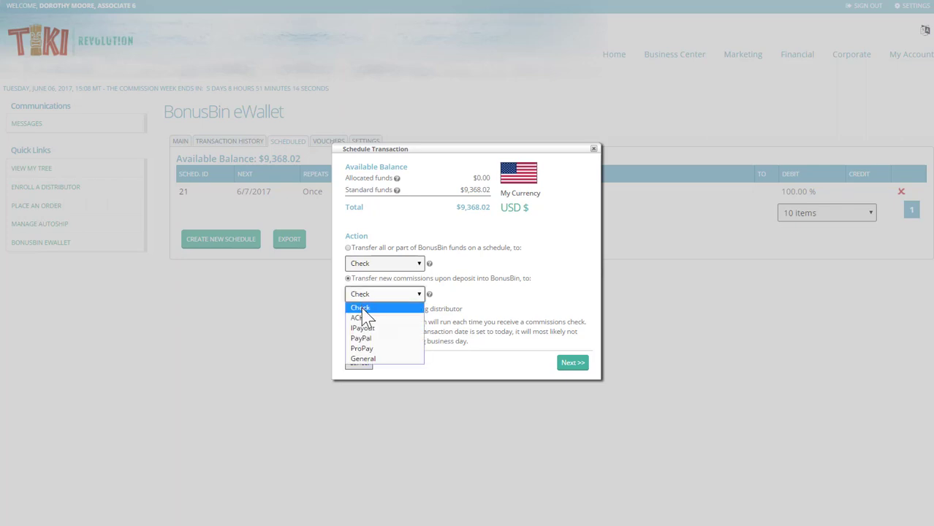
left_click(362, 316)
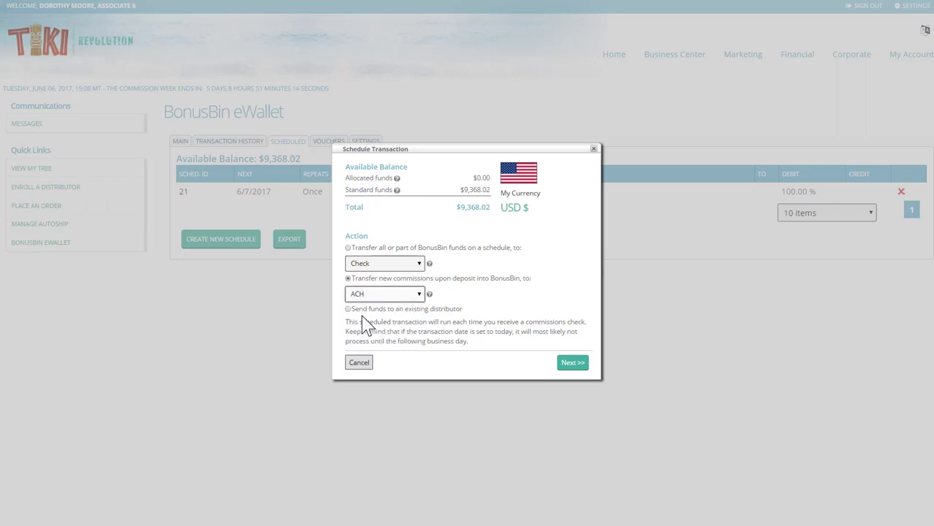
left_click(566, 366)
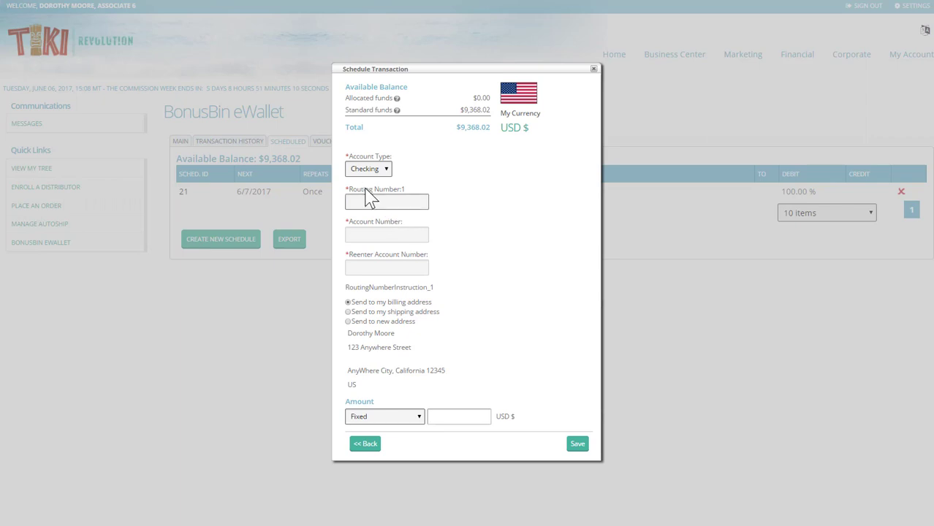
- Enter a Checking account with its routing number and the account number confirmed twice
left_click(368, 169)
left_click(358, 202)
left_click(355, 235)
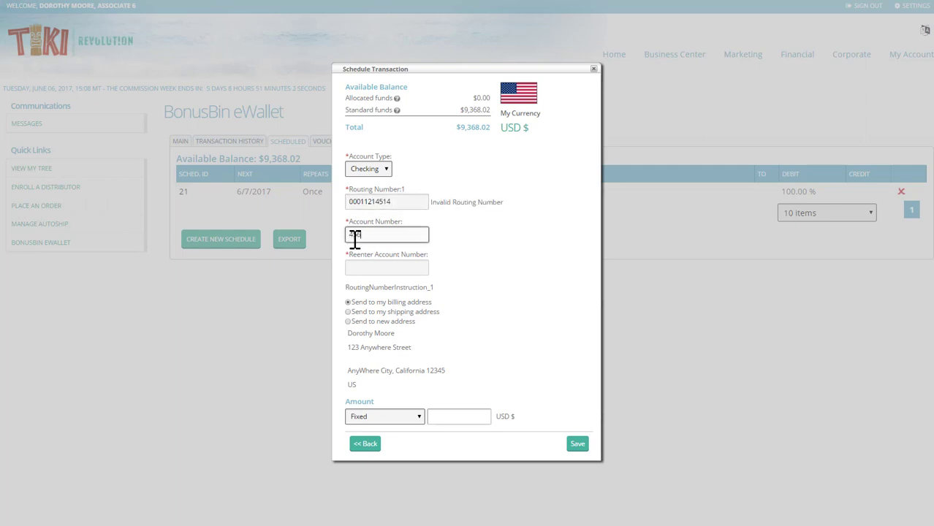
left_click(360, 268)
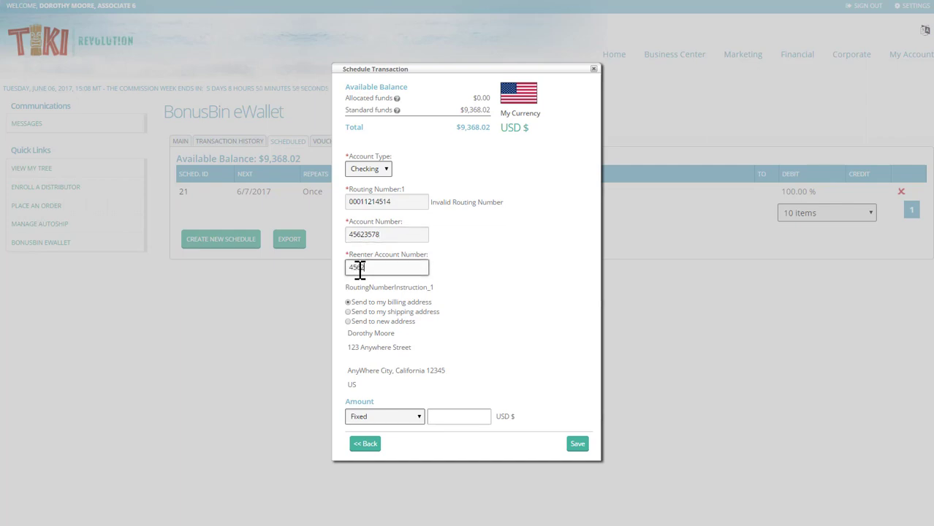
- Set the commission transfer amount to 100 percent
left_click(418, 420)
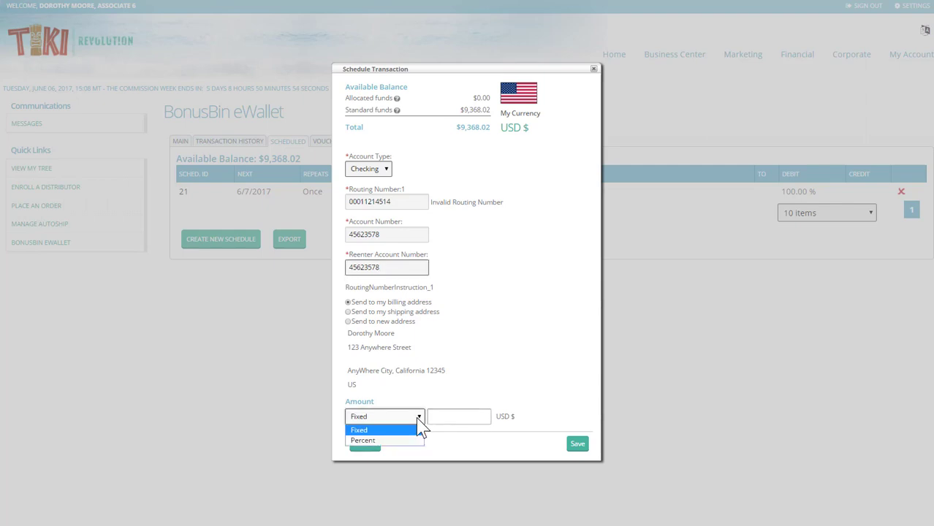
left_click(387, 441)
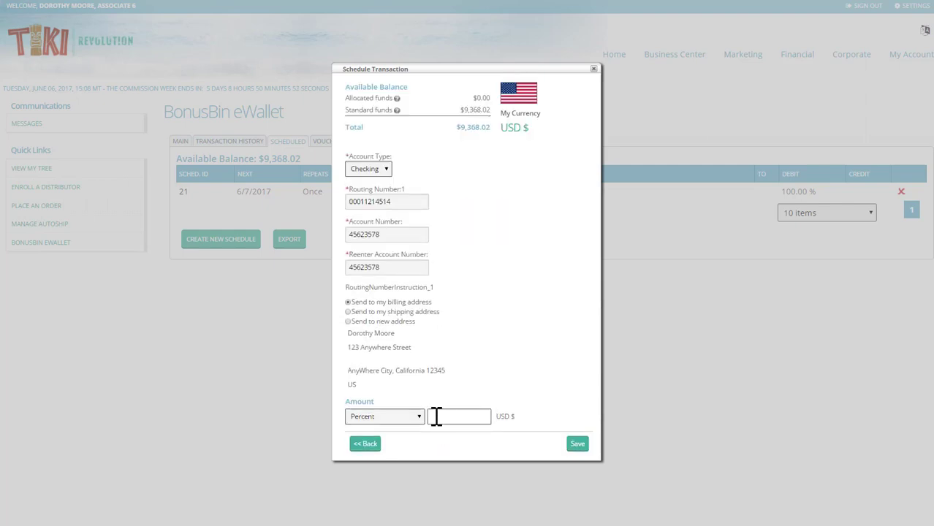
left_click(435, 416)
type("100")
left_click(418, 455)
- Save the ACH commission schedule and check the new row 22 description
left_click(579, 447)
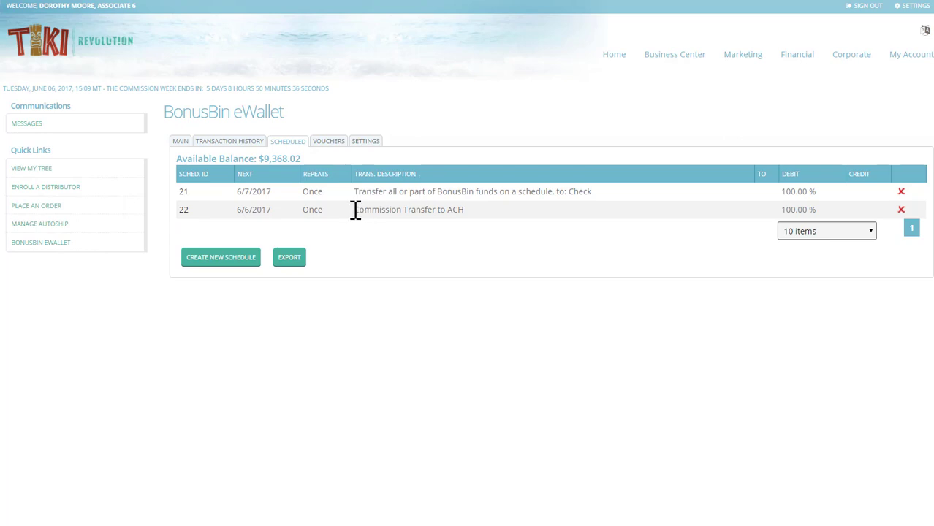
left_click_drag(355, 209, 474, 215)
left_click(438, 247)
- Start a transfer to an existing distributor and look up the recipient by distributor ID
left_click(215, 260)
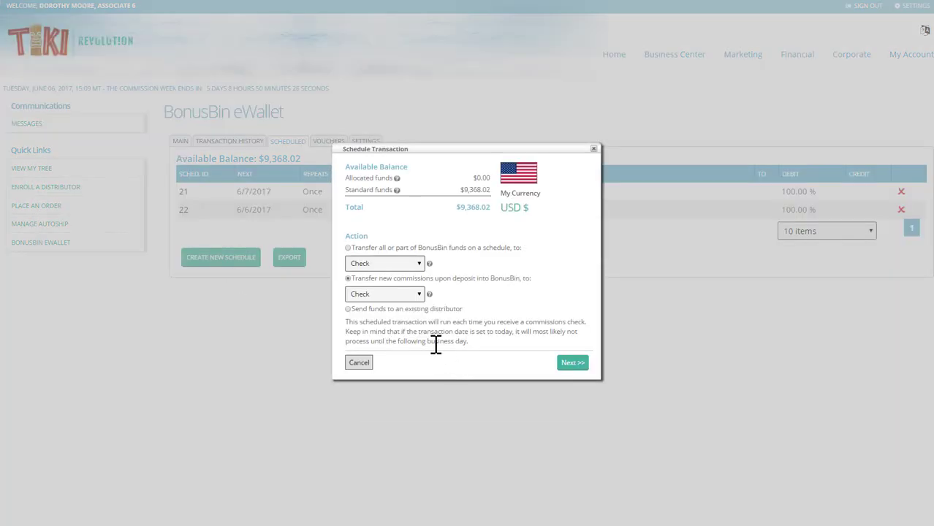
left_click(349, 309)
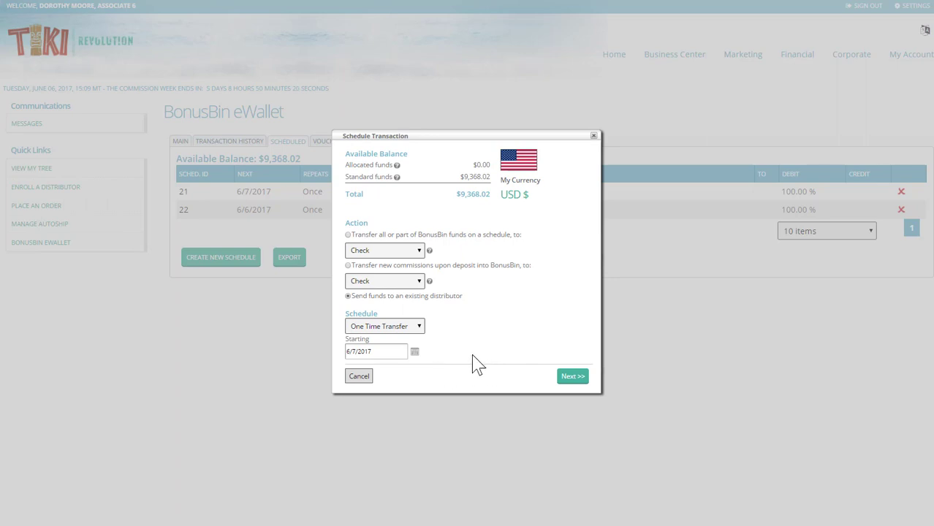
left_click(560, 376)
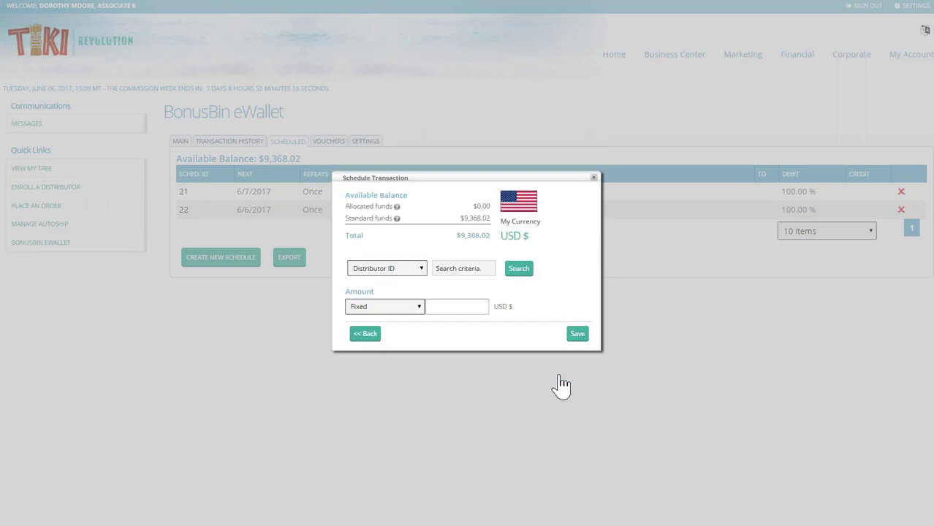
left_click(441, 269)
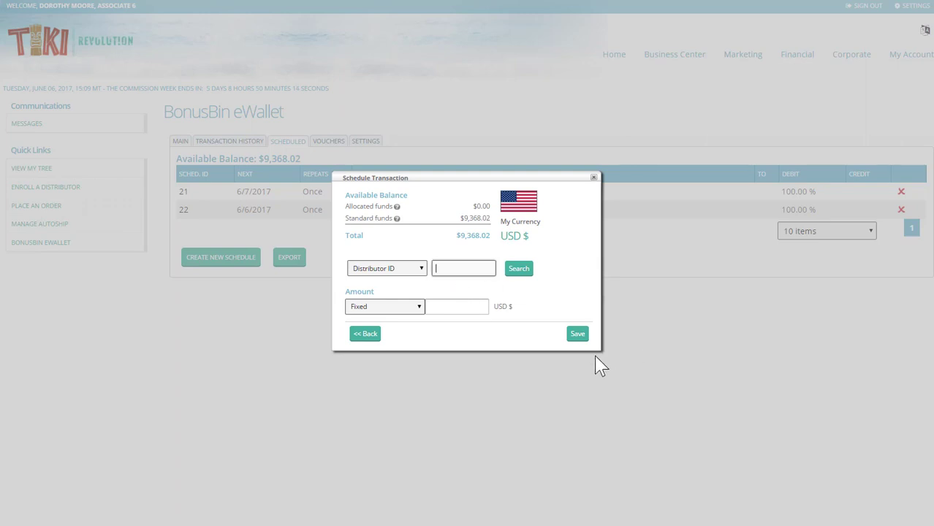
type("51")
left_click(518, 271)
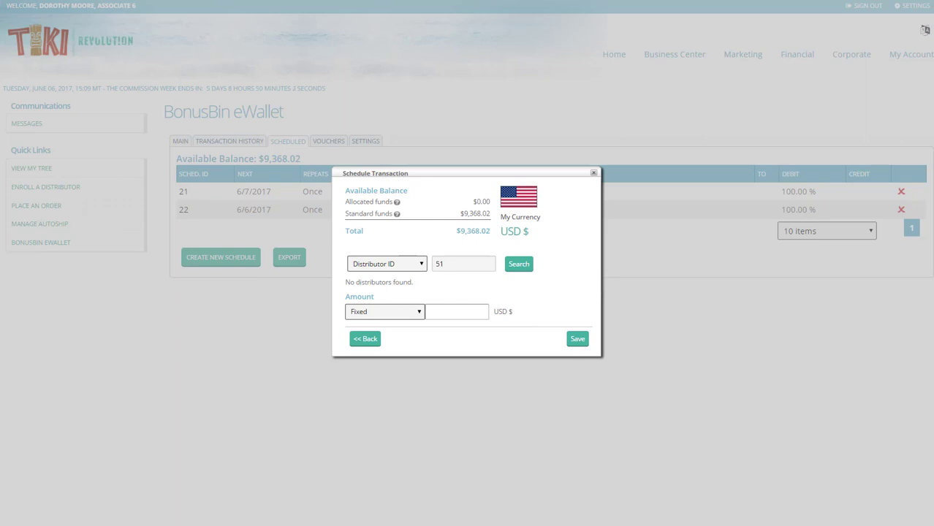
double_click(444, 263)
type("29")
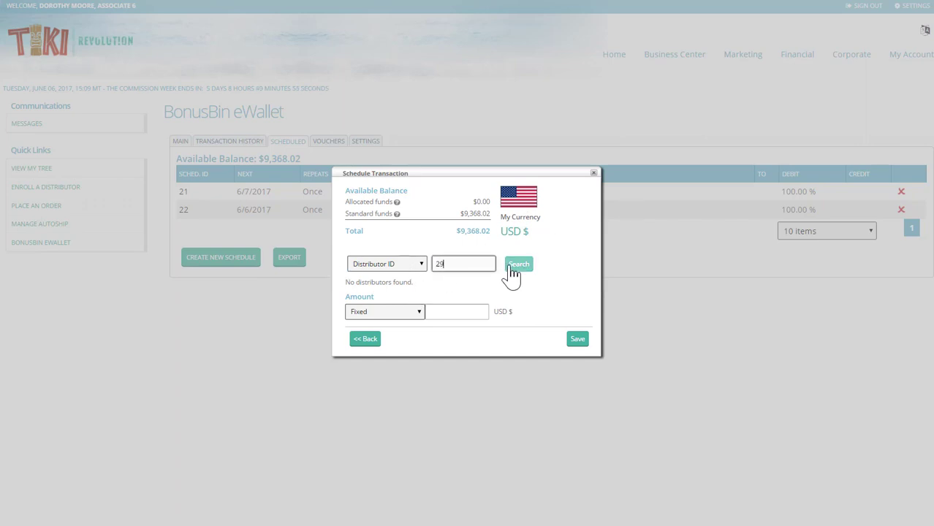
left_click(513, 272)
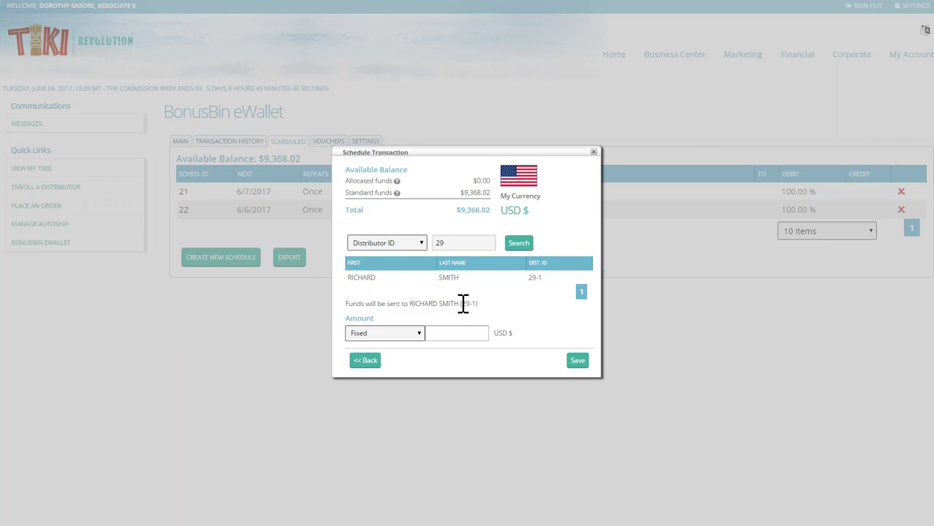
- Set a Fixed $5.00 amount, save, and check the new schedule 23 row
left_click(422, 338)
left_click(388, 357)
left_click(418, 337)
left_click(393, 349)
left_click(442, 332)
type("5.00")
left_click(460, 356)
left_click(577, 360)
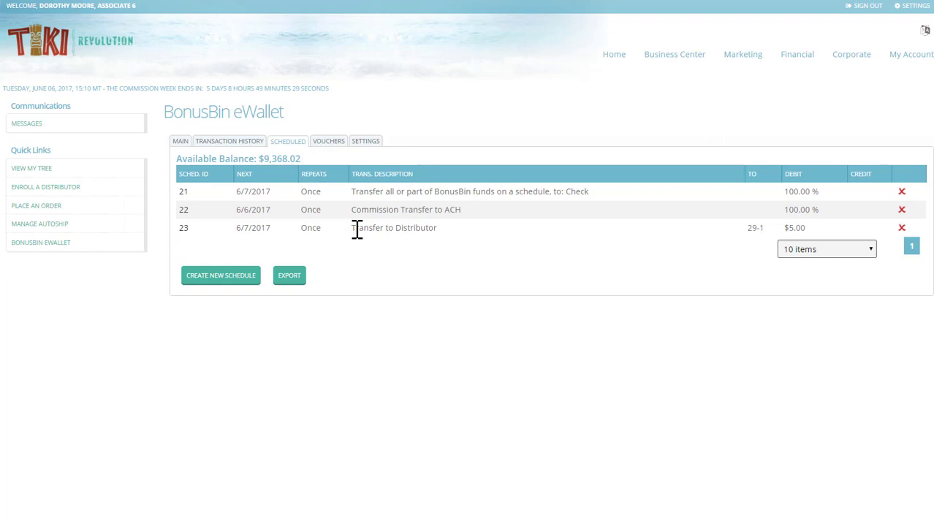
left_click_drag(352, 228, 441, 228)
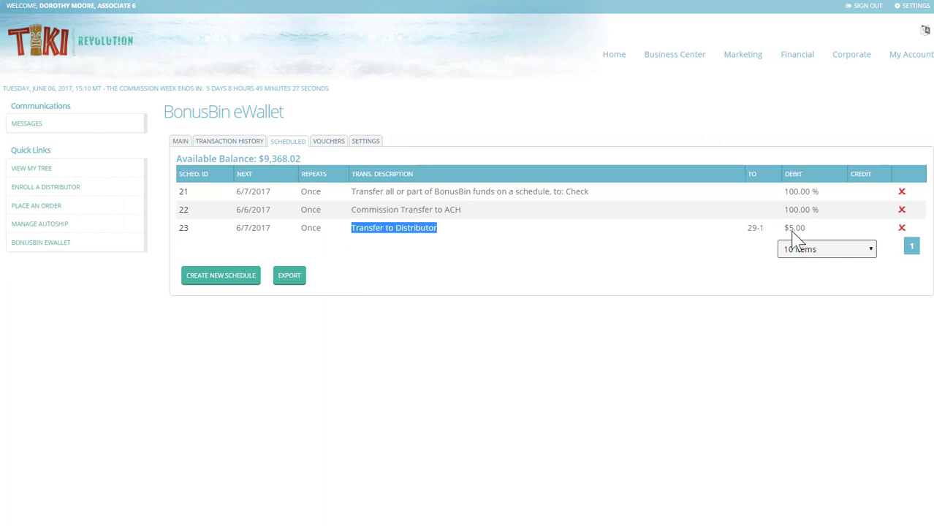
left_click_drag(748, 227, 764, 238)
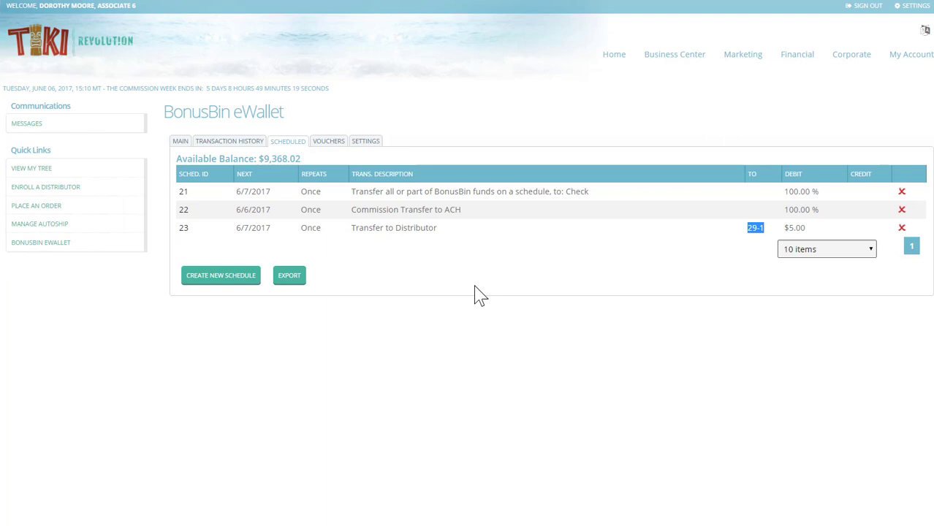
- On the Vouchers tab, start a voucher with code vouchertest123 for 50.00
left_click(331, 146)
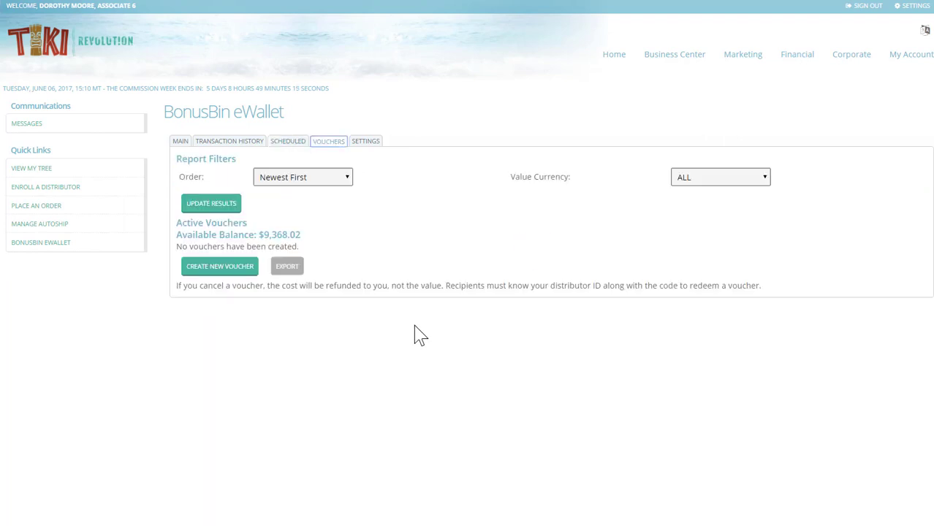
left_click(241, 267)
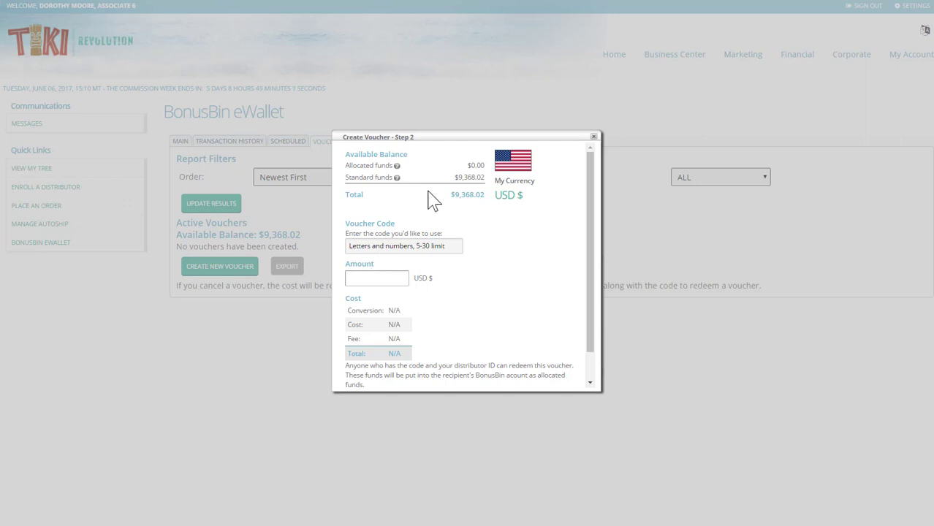
left_click(457, 245)
left_click(457, 246)
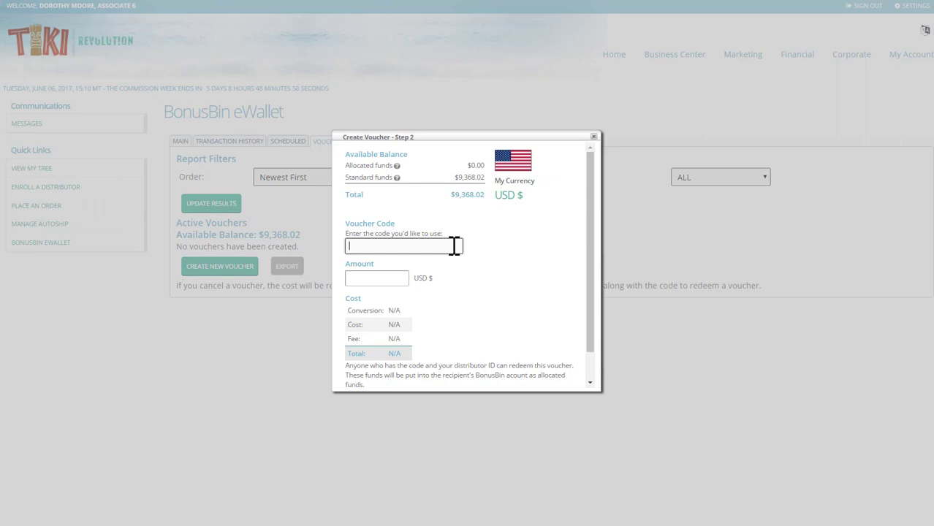
type("vouchertest123")
left_click(377, 278)
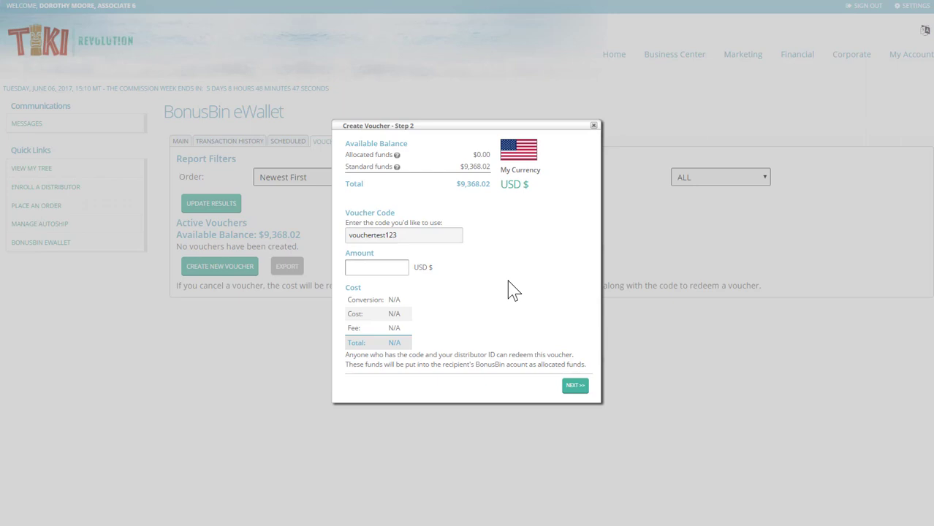
left_click(385, 271)
type("50.00")
left_click(454, 312)
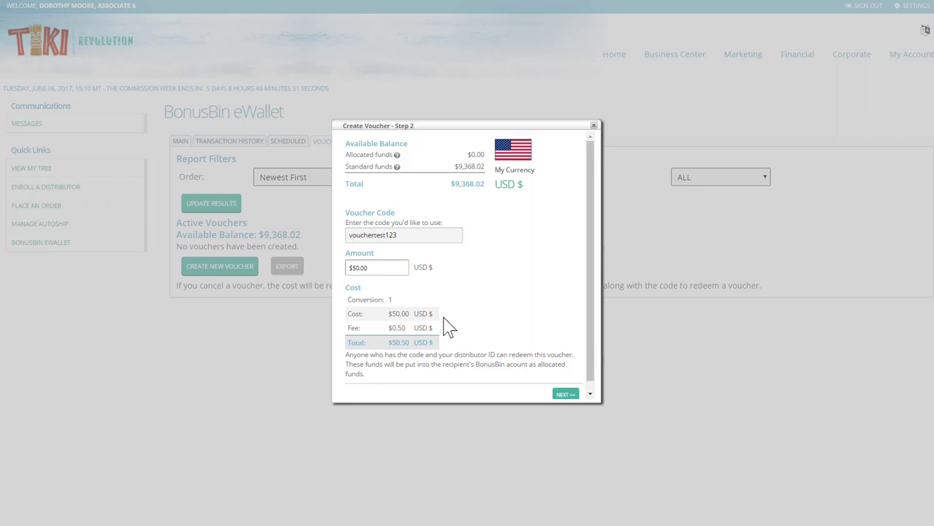
- Review the $50.50 cost including fee and finalize the voucher
left_click_drag(351, 327, 444, 327)
left_click(460, 336)
left_click(565, 395)
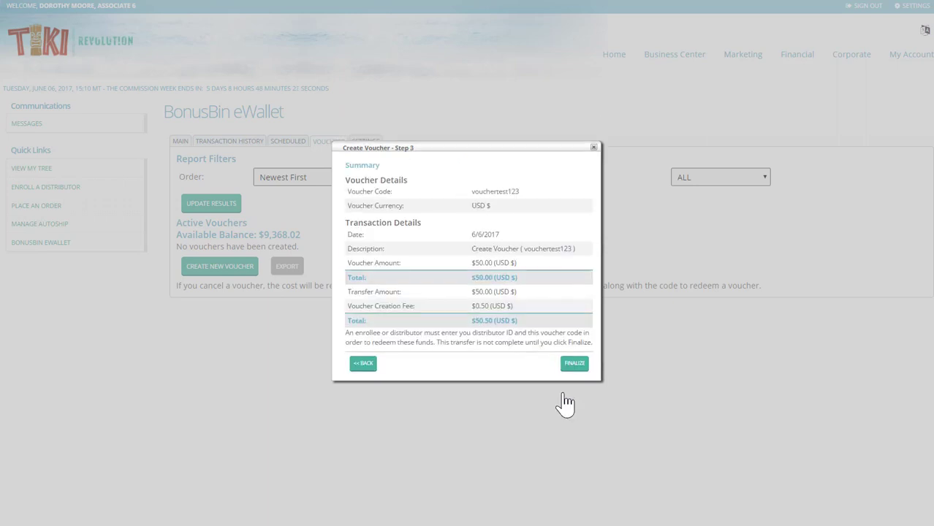
left_click(569, 366)
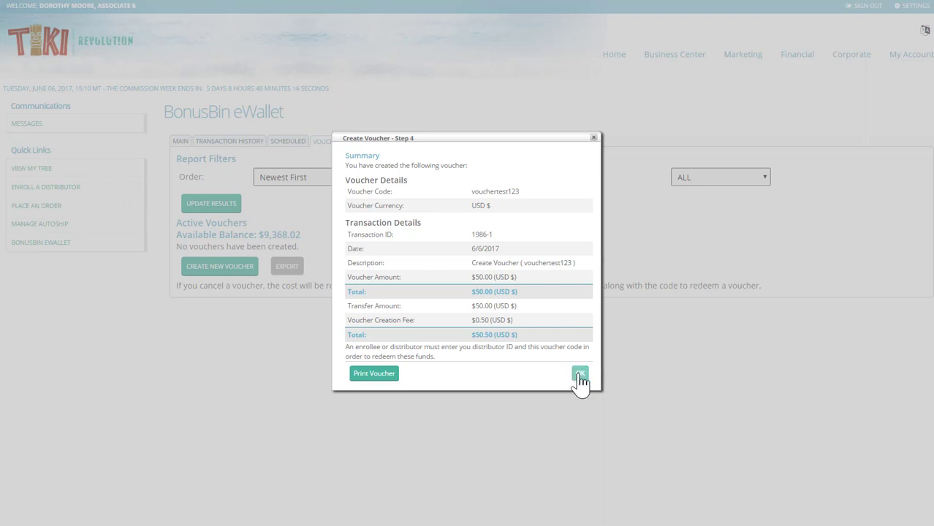
left_click(579, 375)
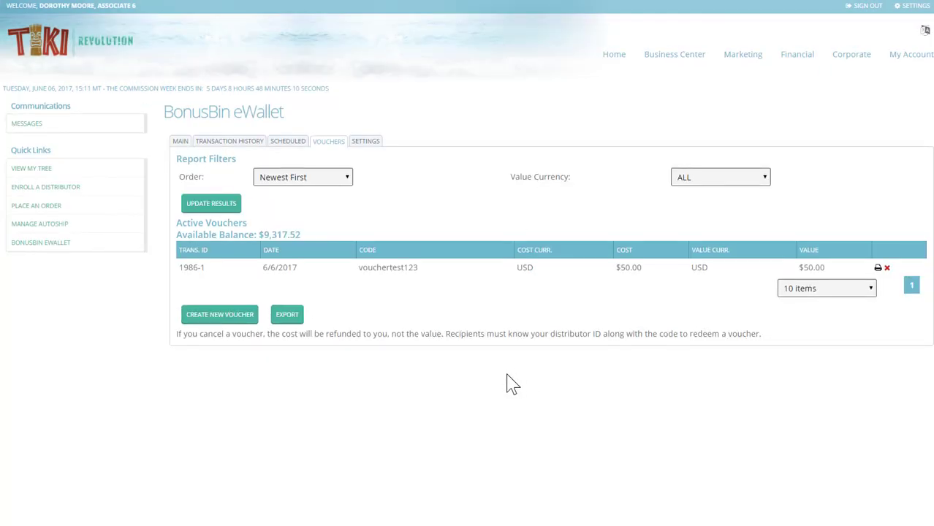
- Delete voucher vouchertest123, restoring the available balance to $9,367.52
left_click(886, 269)
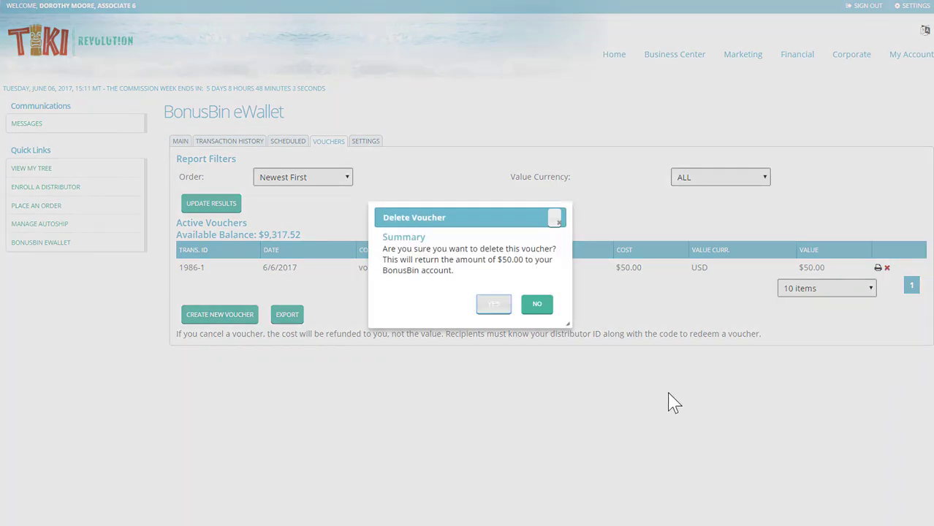
left_click(501, 313)
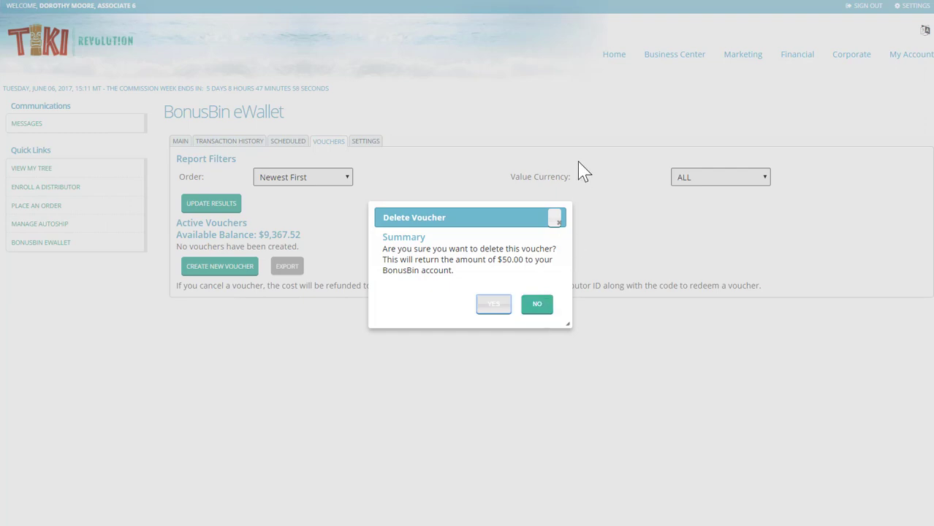
left_click(556, 220)
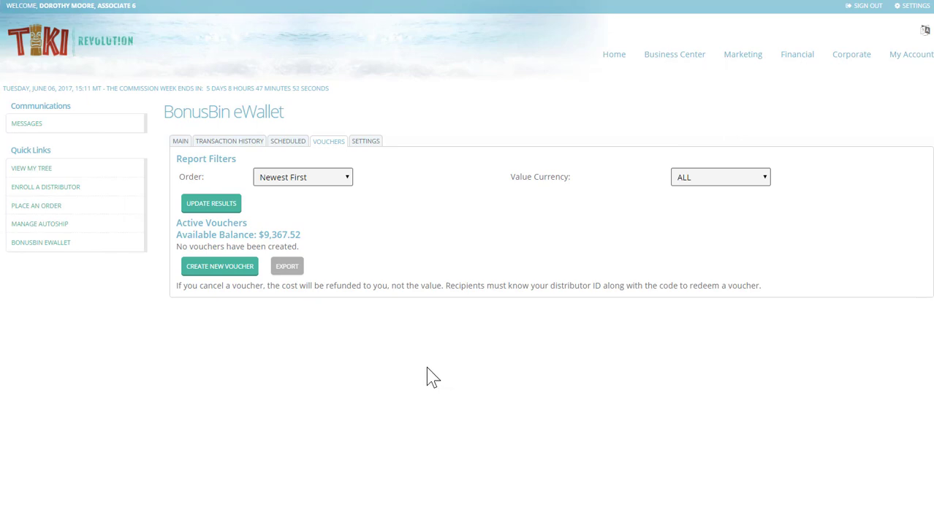
- Redeem voucher Vouchergift with the issuing distributor's ID, adding $50.00 to the wallet
left_click(179, 143)
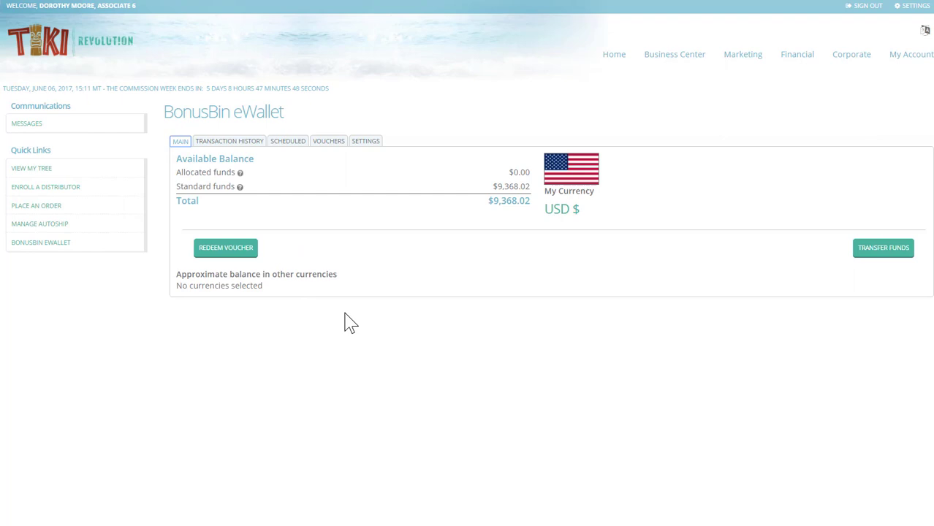
left_click(220, 250)
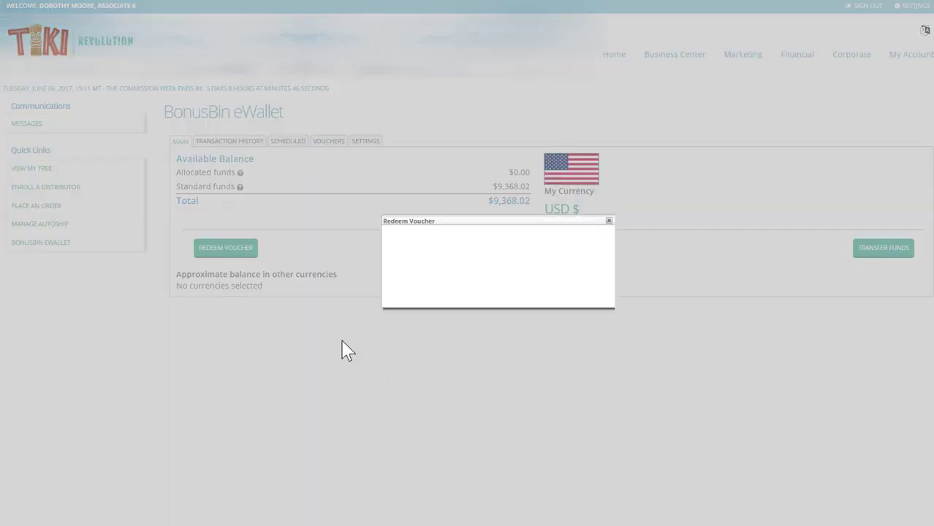
left_click(493, 244)
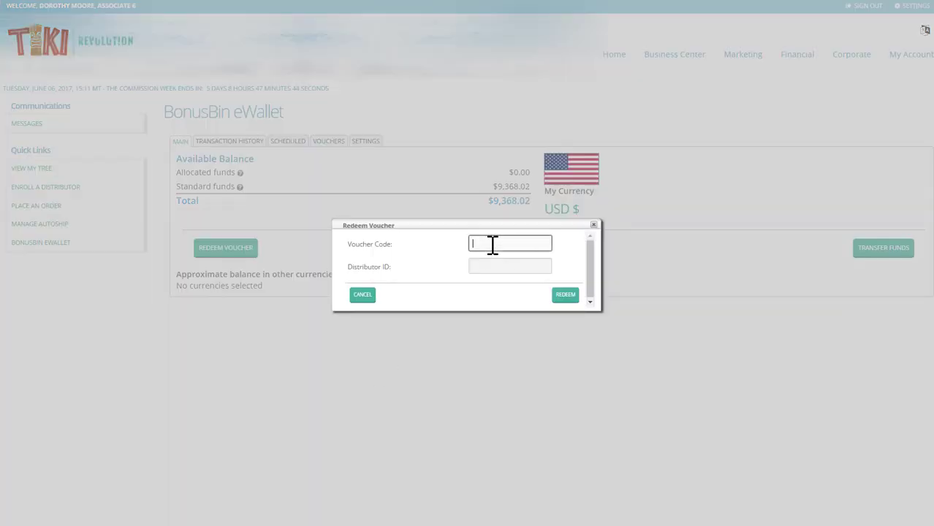
type("Vouchergift")
left_click(492, 268)
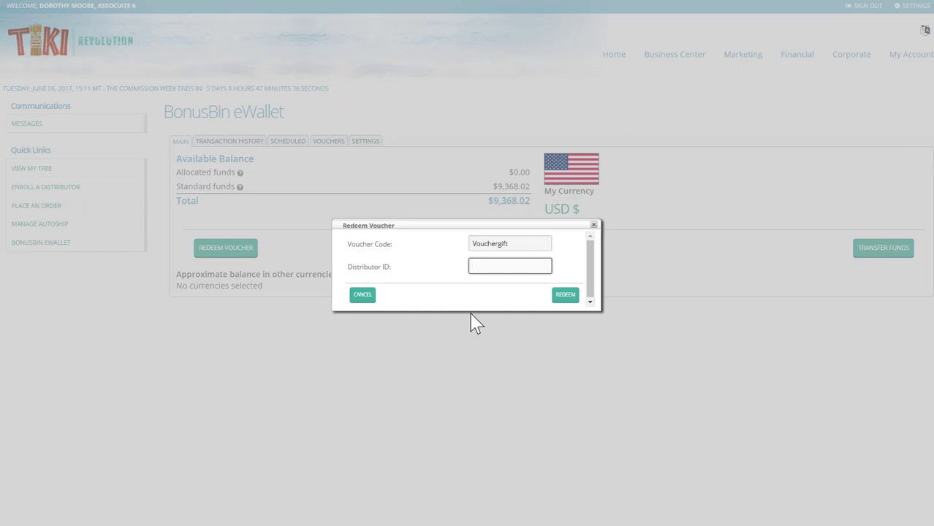
type("3")
left_click(569, 297)
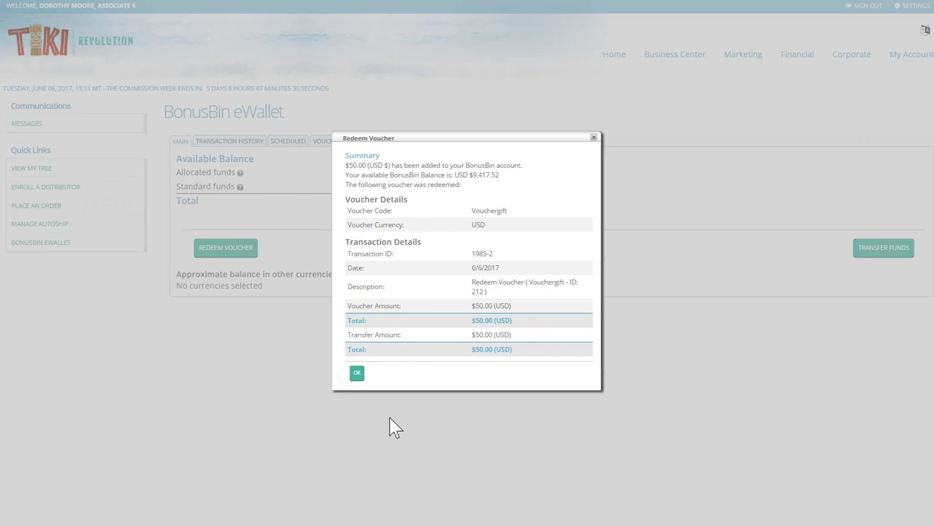
left_click(356, 374)
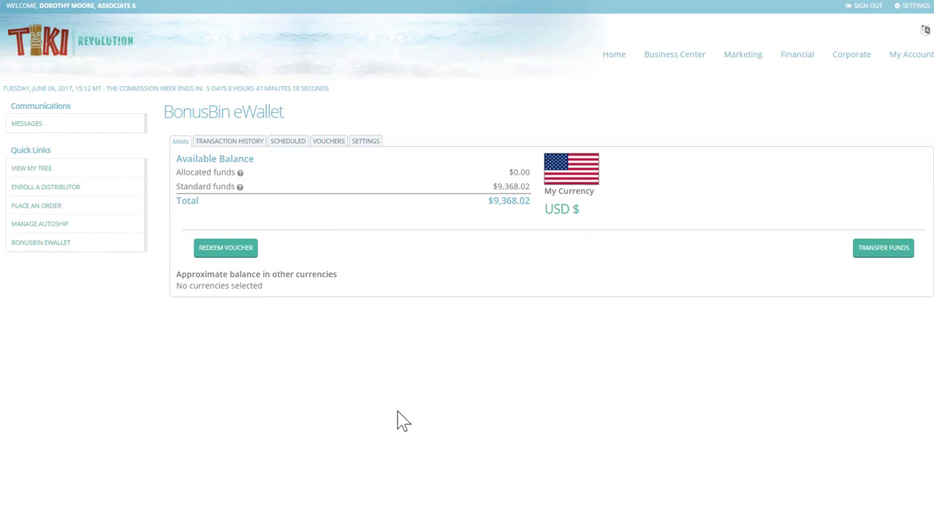
- Filter Transaction History to May 2017 and view the Adjust Funds entry details
left_click(230, 142)
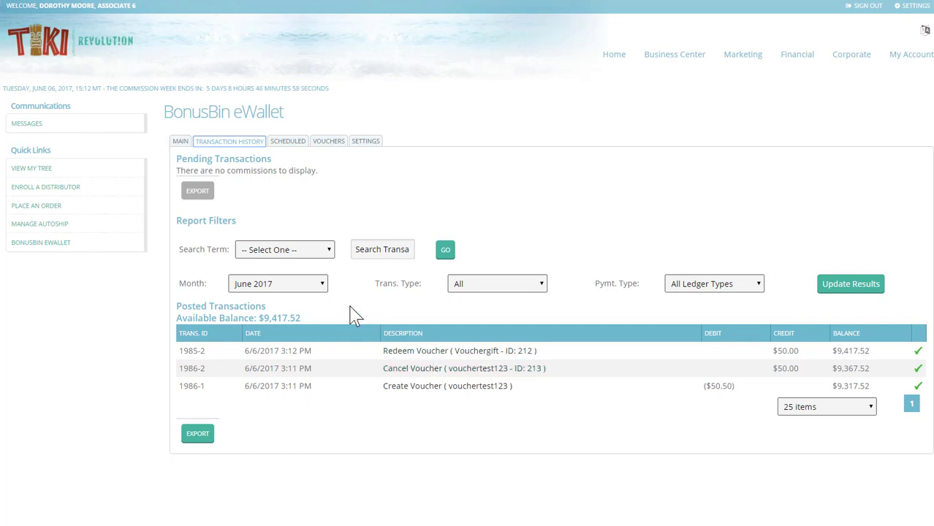
left_click(322, 285)
left_click(306, 321)
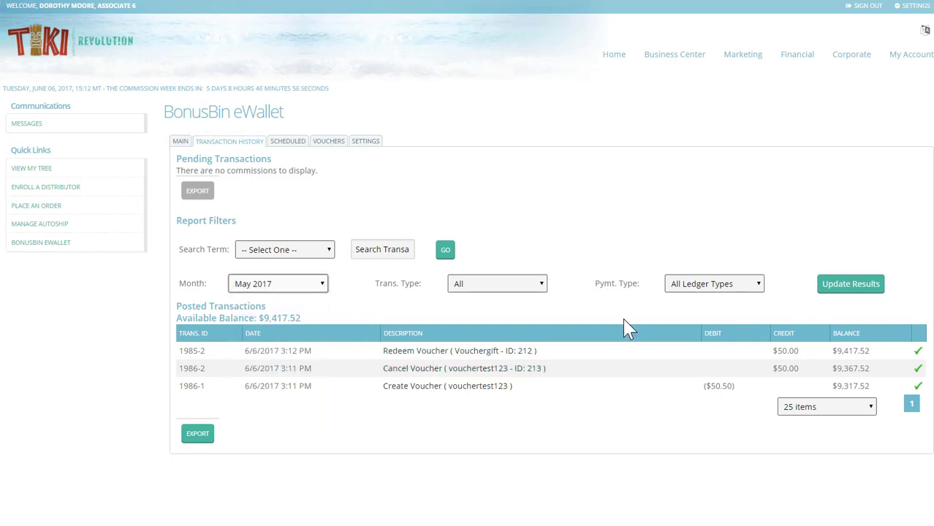
left_click(835, 292)
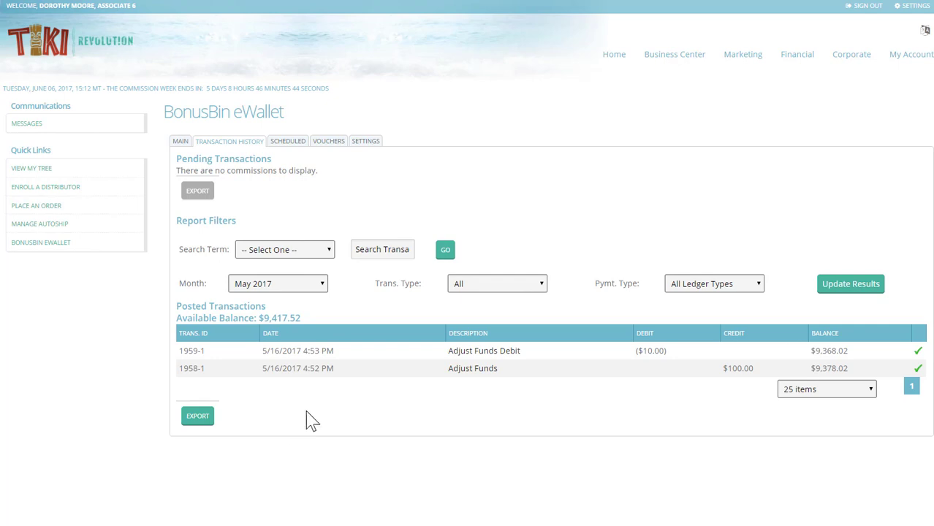
left_click(467, 370)
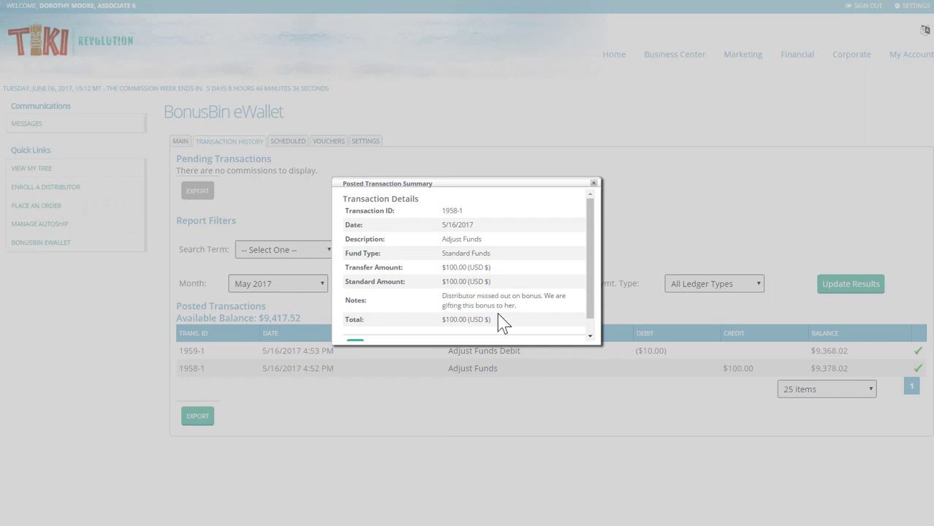
left_click(593, 182)
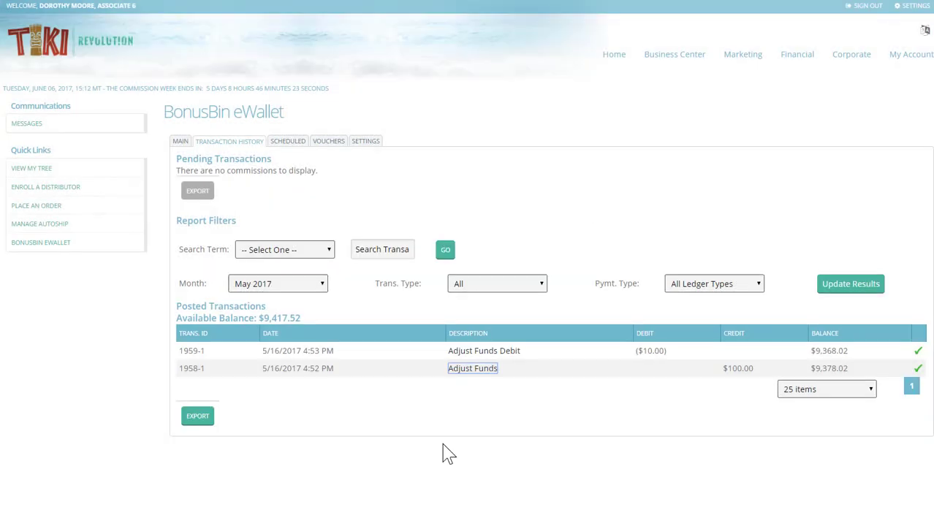